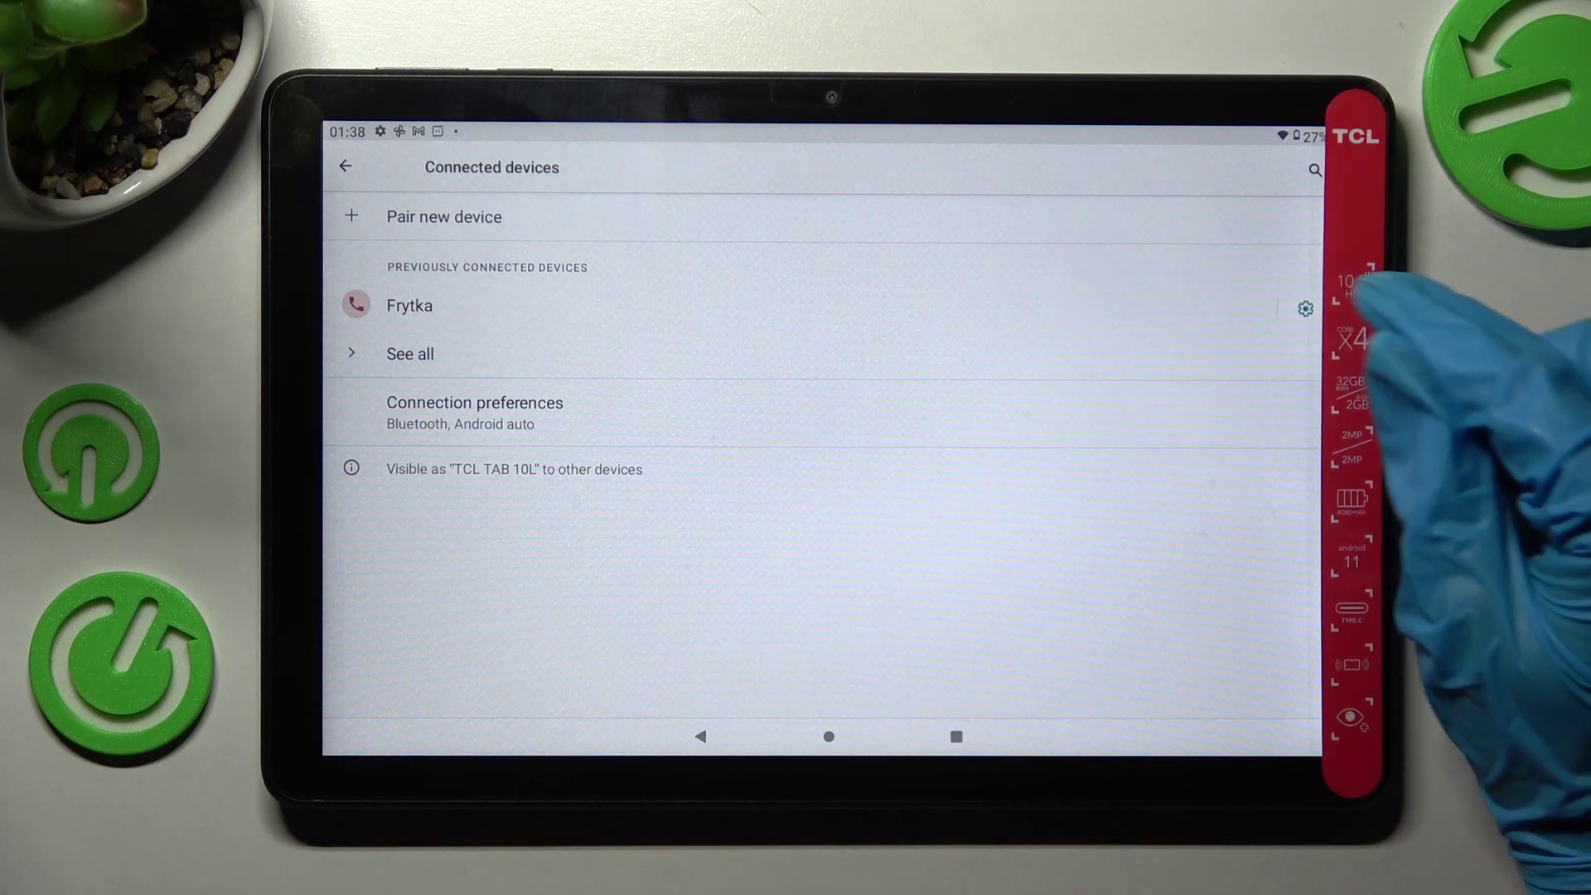
Forget the Bluetooth device Frytka from its device details and confirm the removal
click(1305, 308)
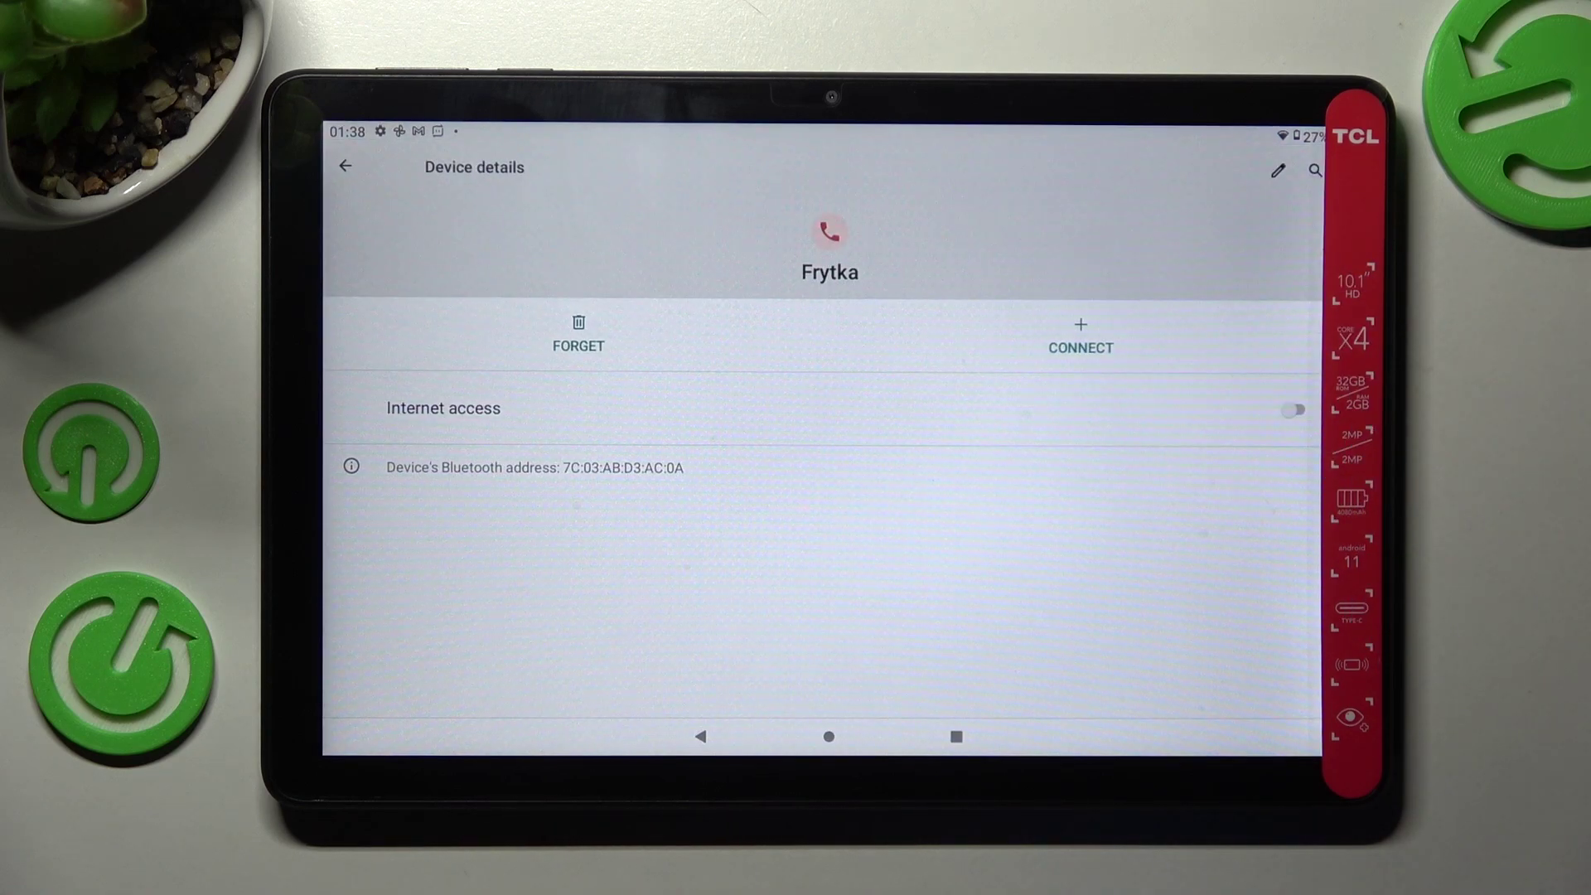
click(578, 336)
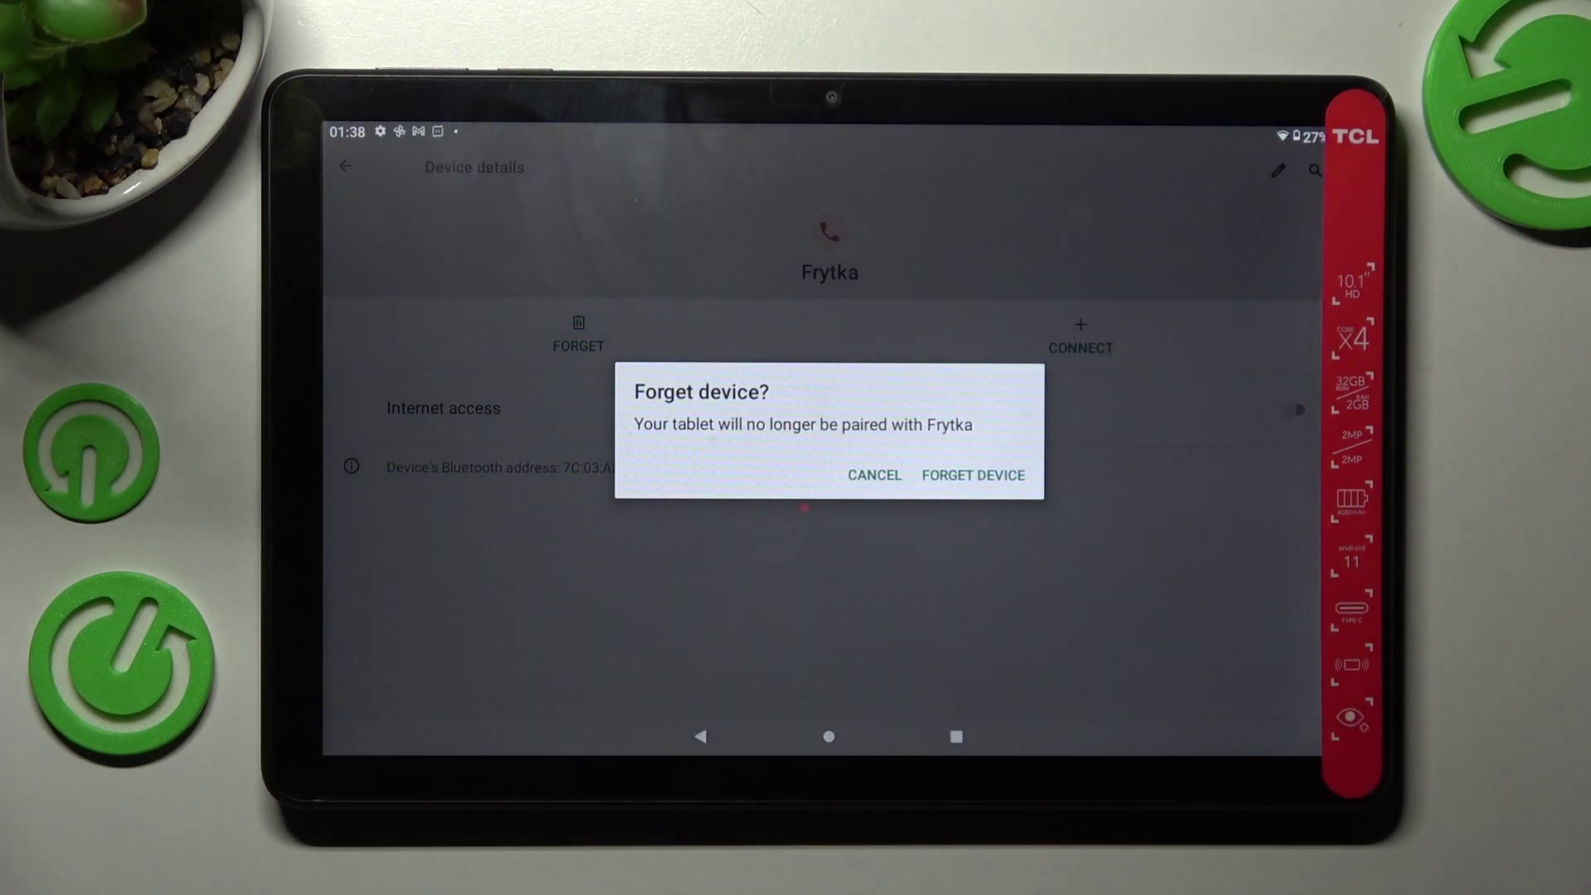
click(974, 475)
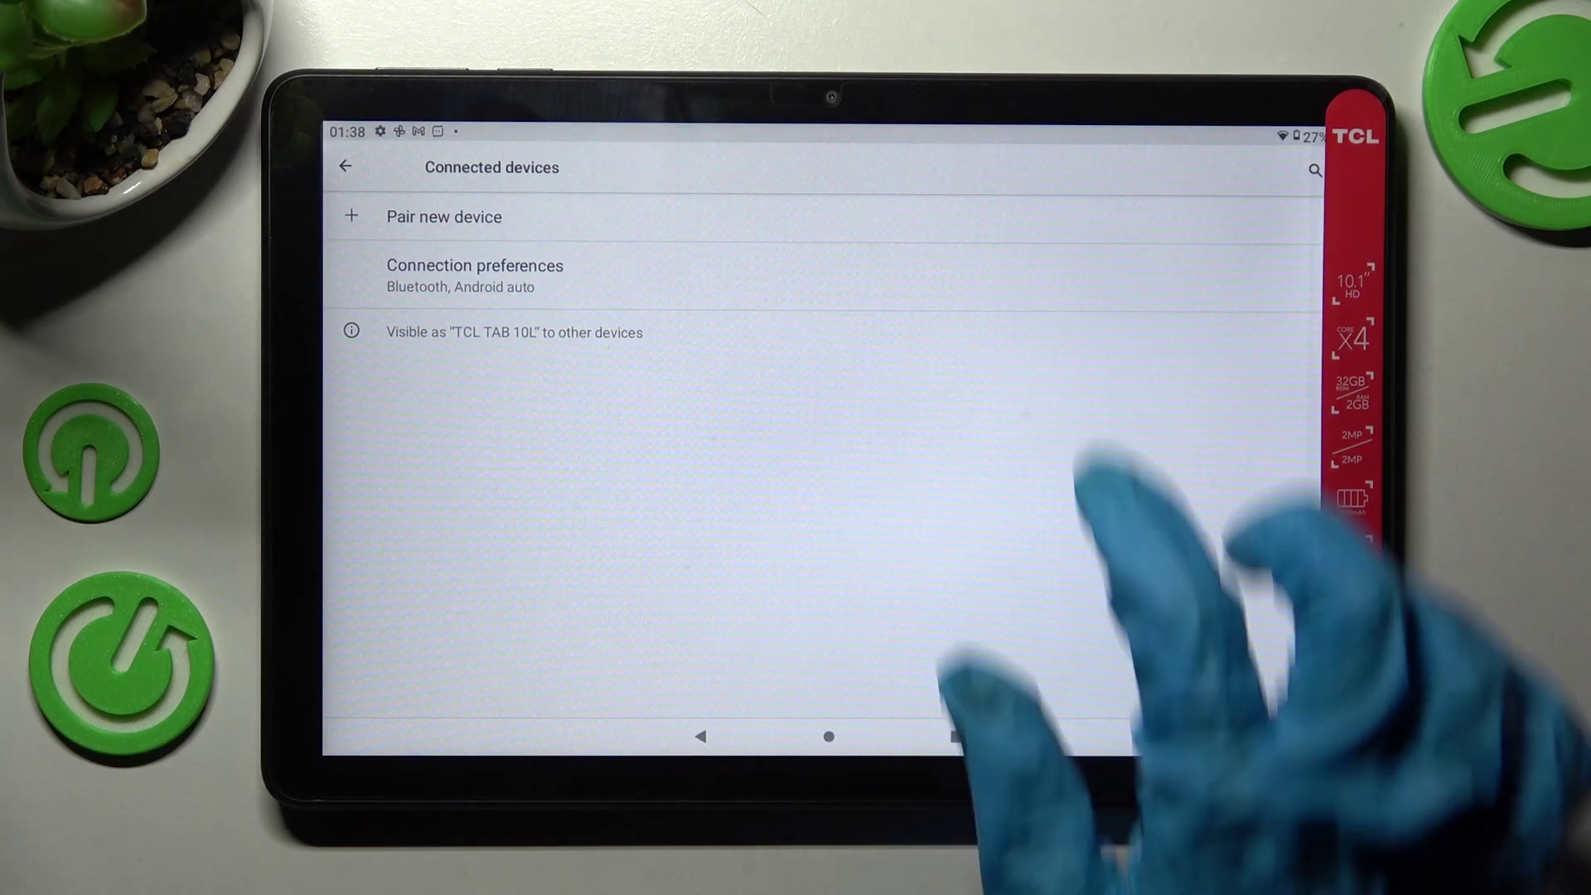
Scan for new devices and start pairing with Frytka from Available devices
click(858, 217)
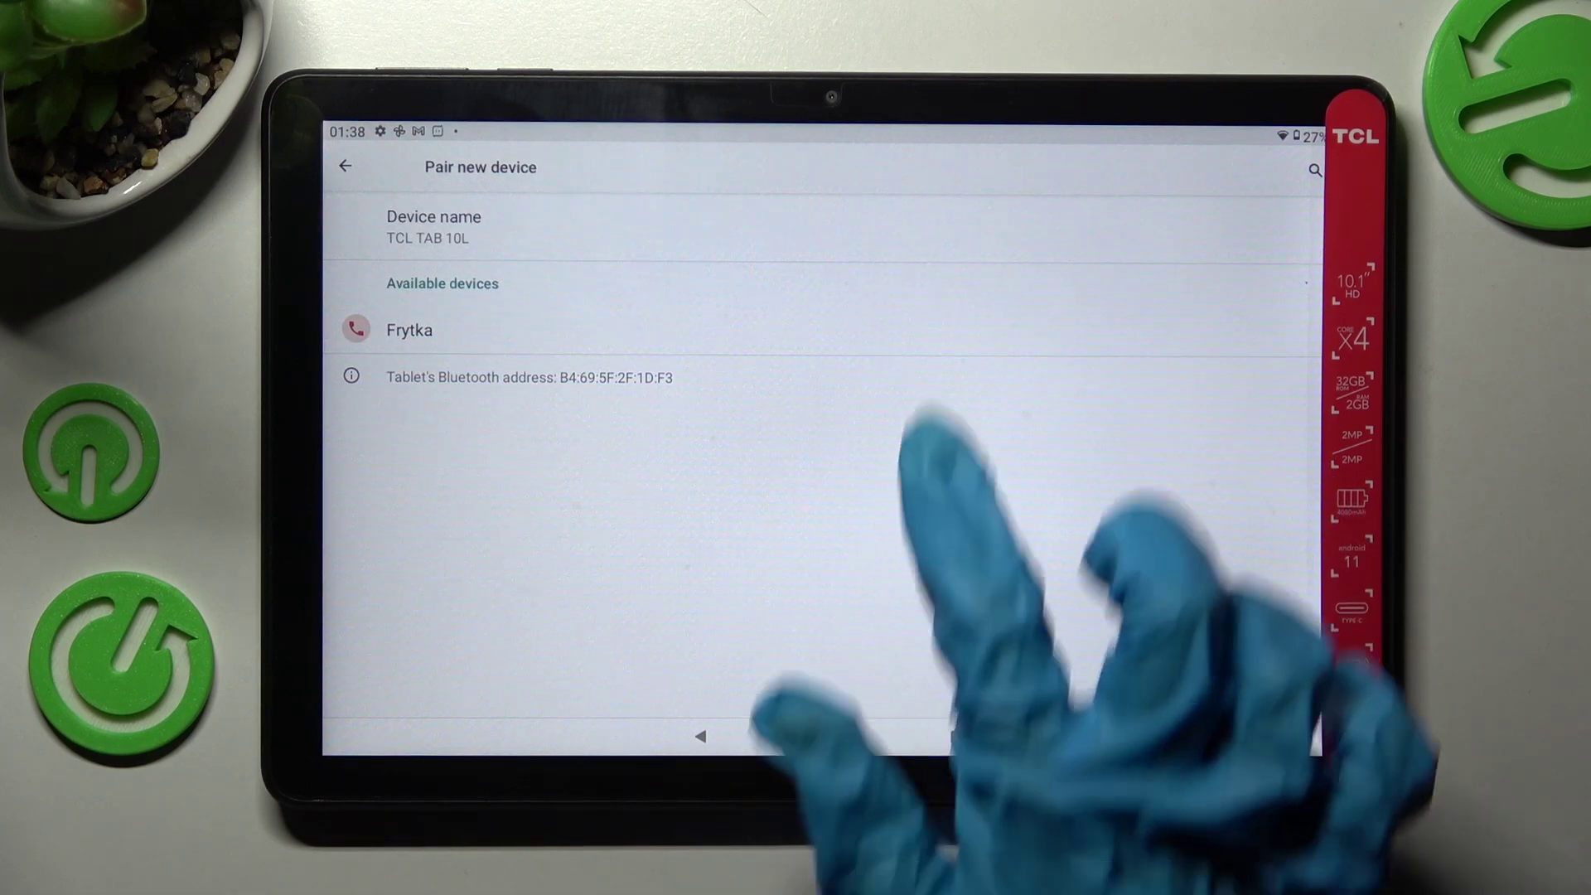
click(870, 330)
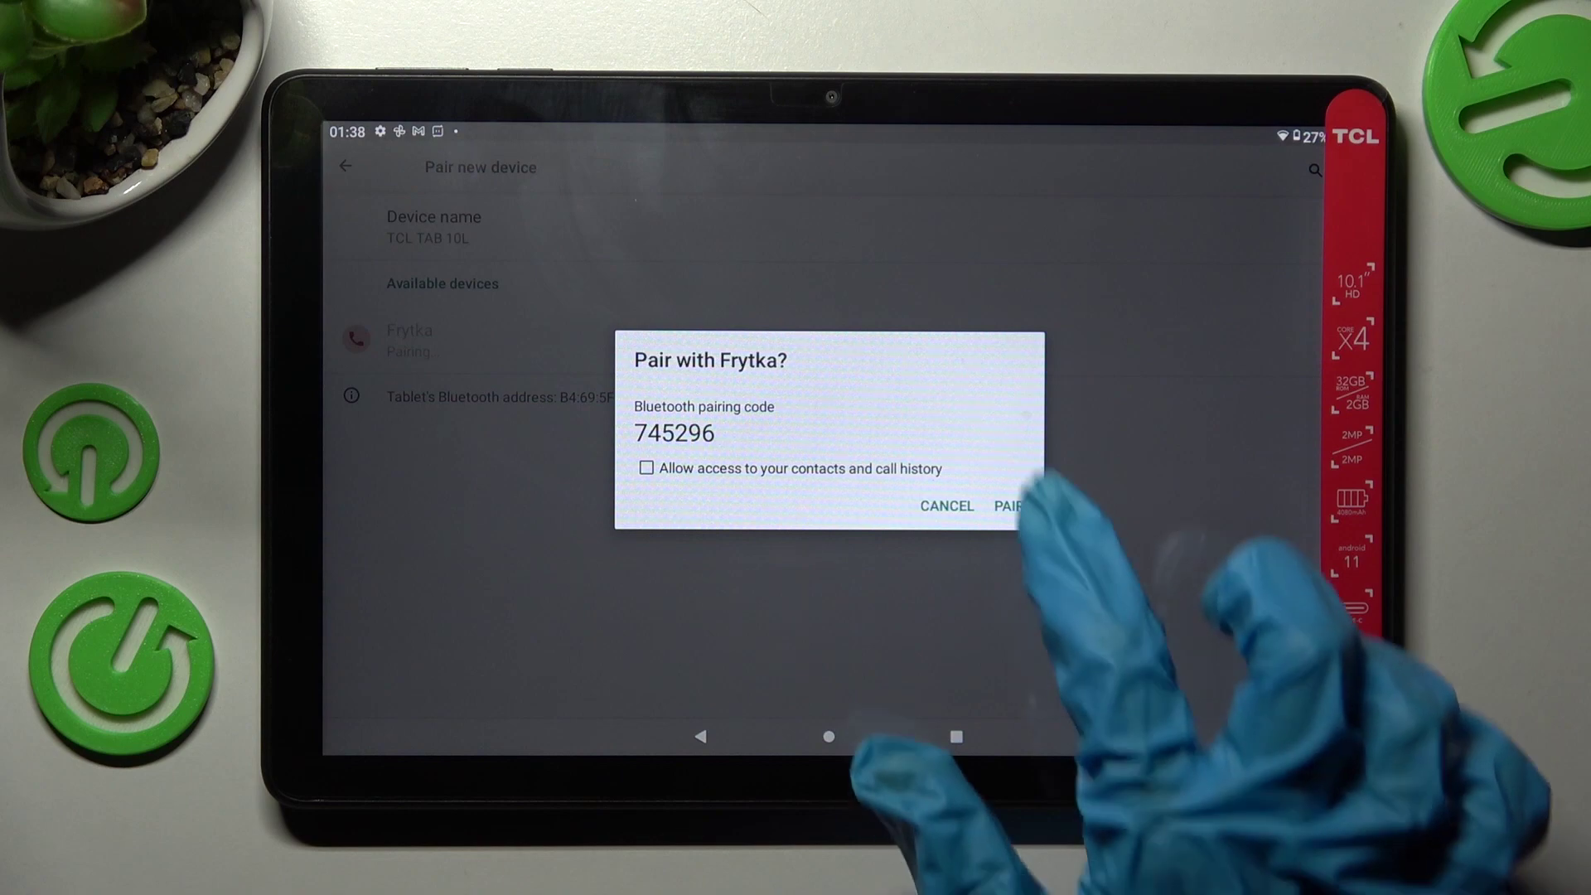
Accept the pairing request in the Pair with Frytka dialog
click(1009, 505)
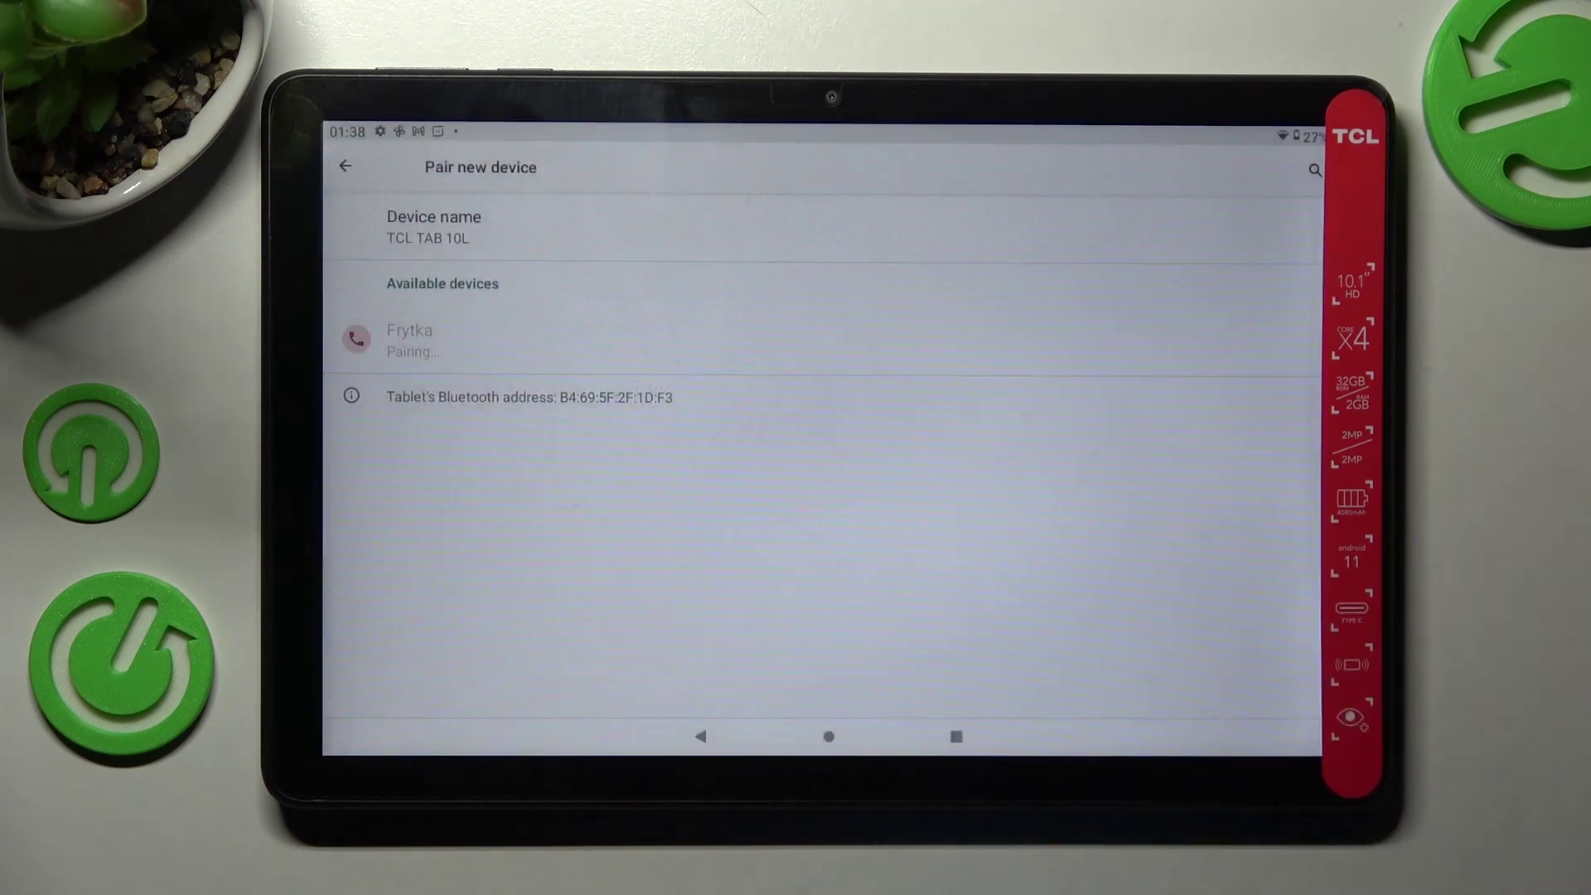